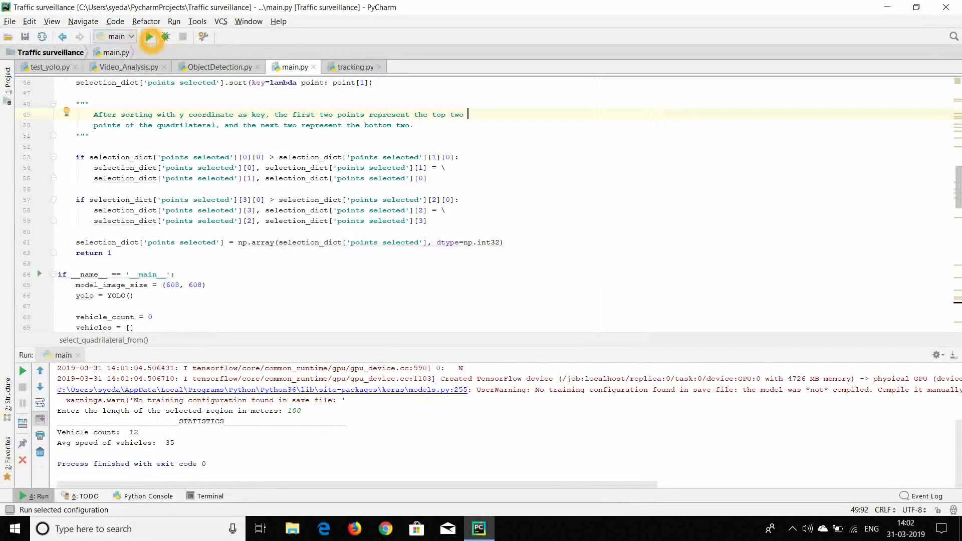
# Restart the traffic surveillance script and click road points on the highway selection frame.
pyautogui.click(150, 37)
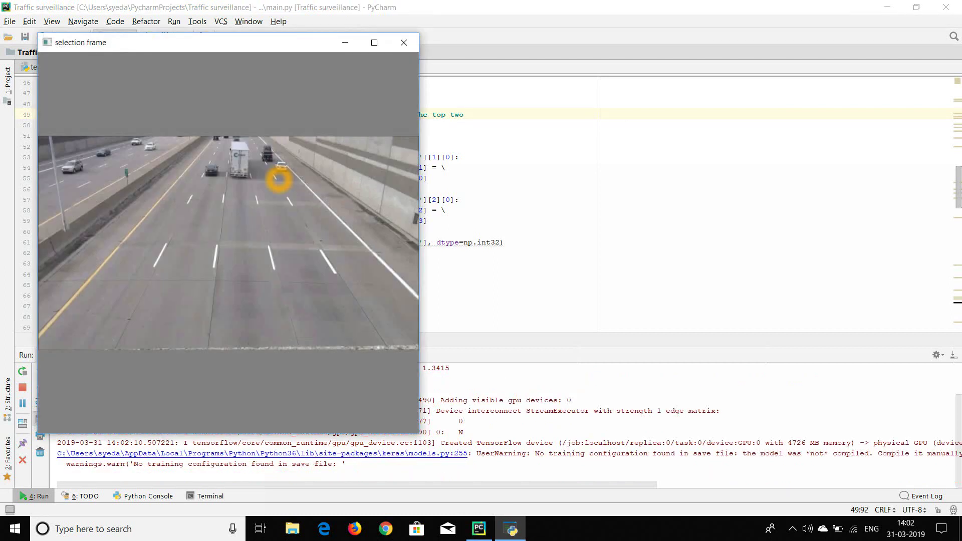
pyautogui.click(155, 184)
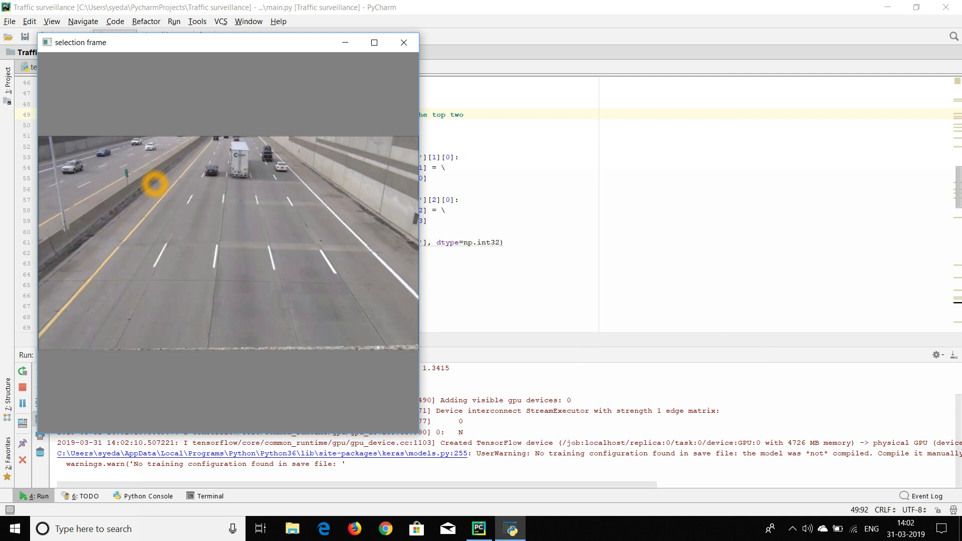
pyautogui.click(169, 205)
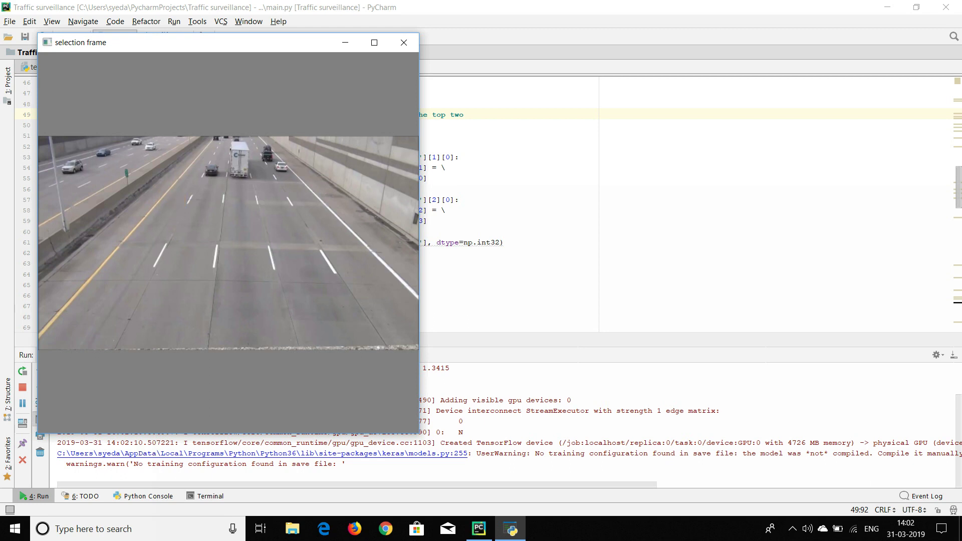
pyautogui.click(187, 202)
pyautogui.click(309, 197)
pyautogui.click(150, 190)
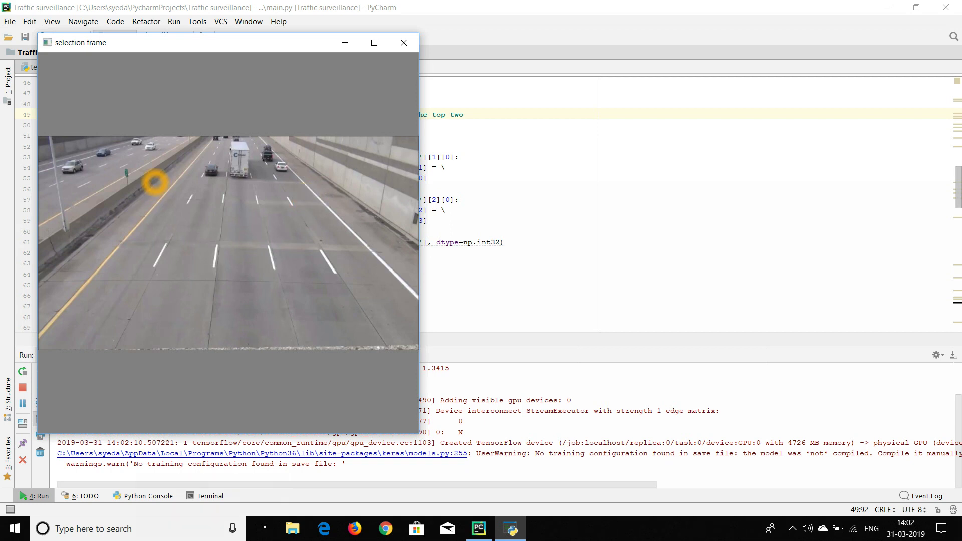
# Mark the top-left, bottom-left and bottom-right corners of the road region.
pyautogui.click(155, 182)
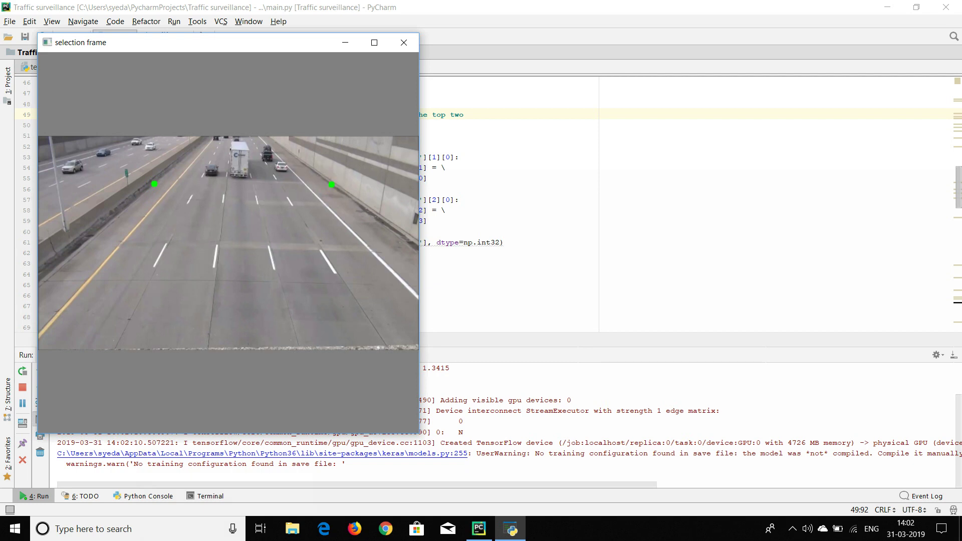
pyautogui.click(80, 248)
pyautogui.click(415, 254)
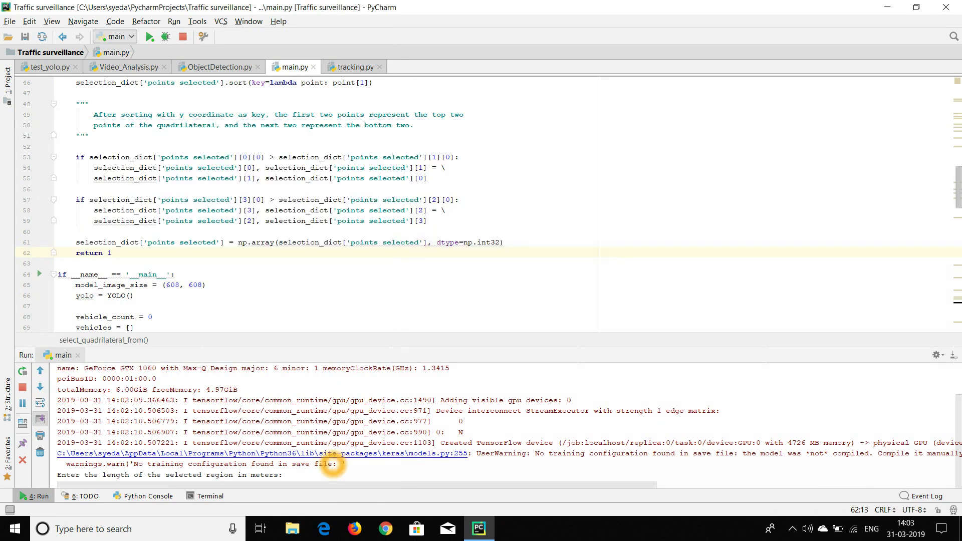
# Enter a region length of 100 metres in the Run console.
pyautogui.click(312, 480)
pyautogui.click(307, 478)
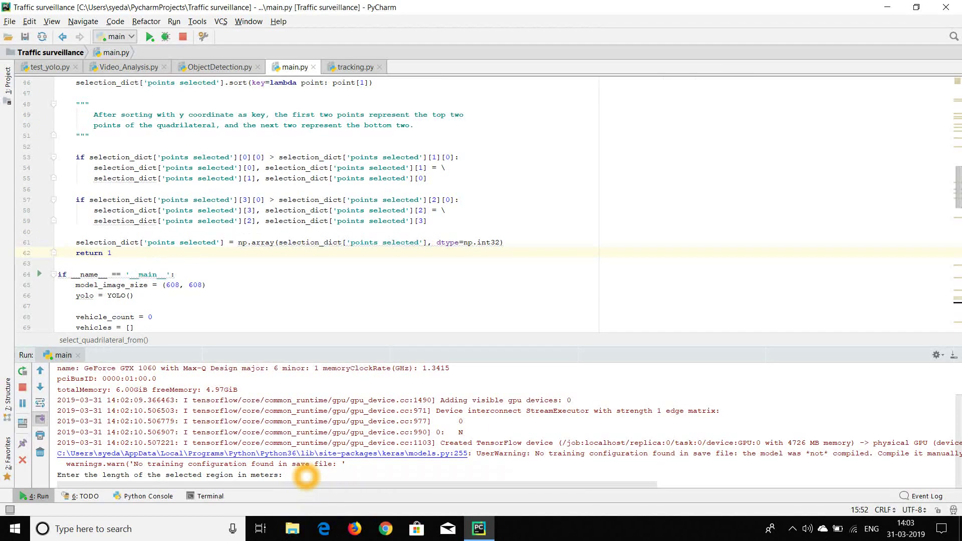
pyautogui.write('10')
pyautogui.press('Return')
pyautogui.write('0')
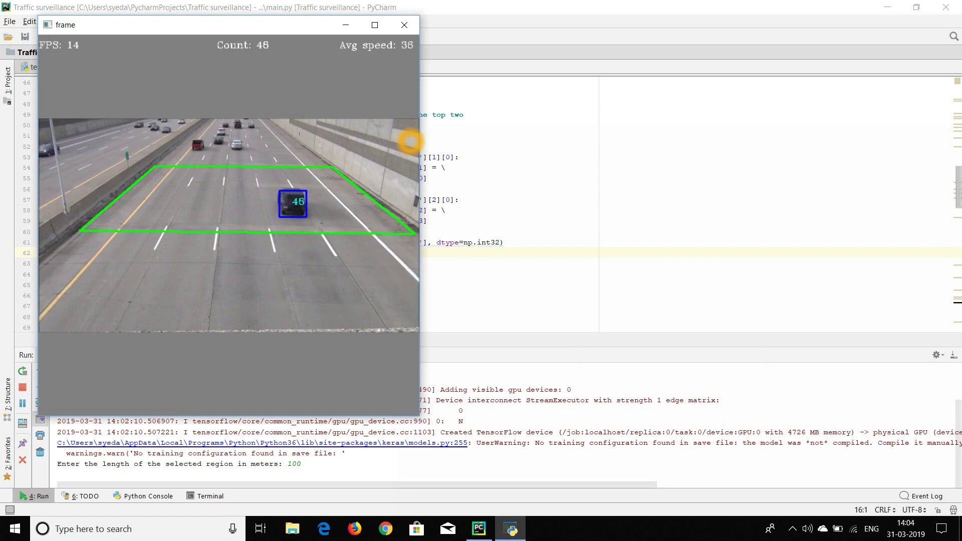
# Stop tracking with q so the console prints 49 vehicles at average speed 36.
pyautogui.press('q')
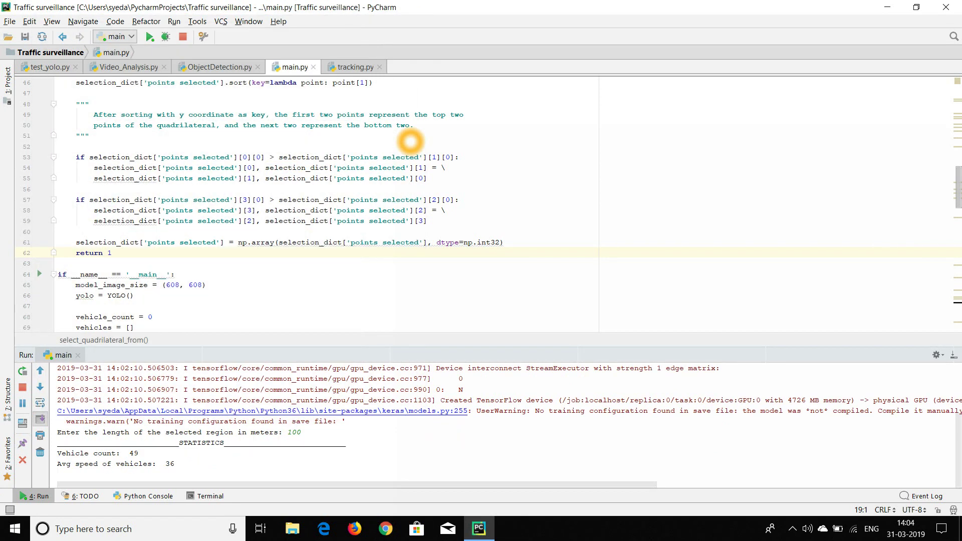